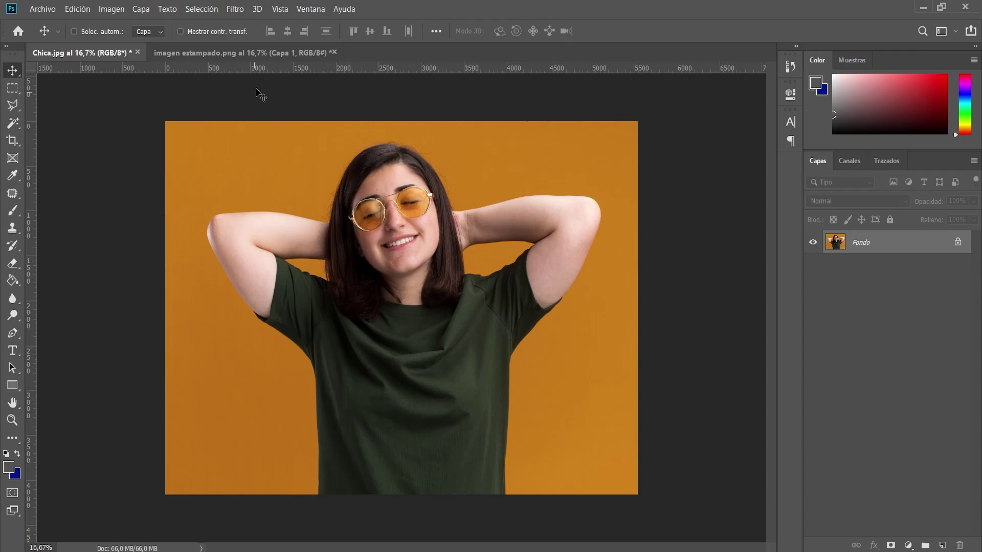
Duplicate the photo's Fondo layer into a new document named 'desplazamiento'
click(262, 53)
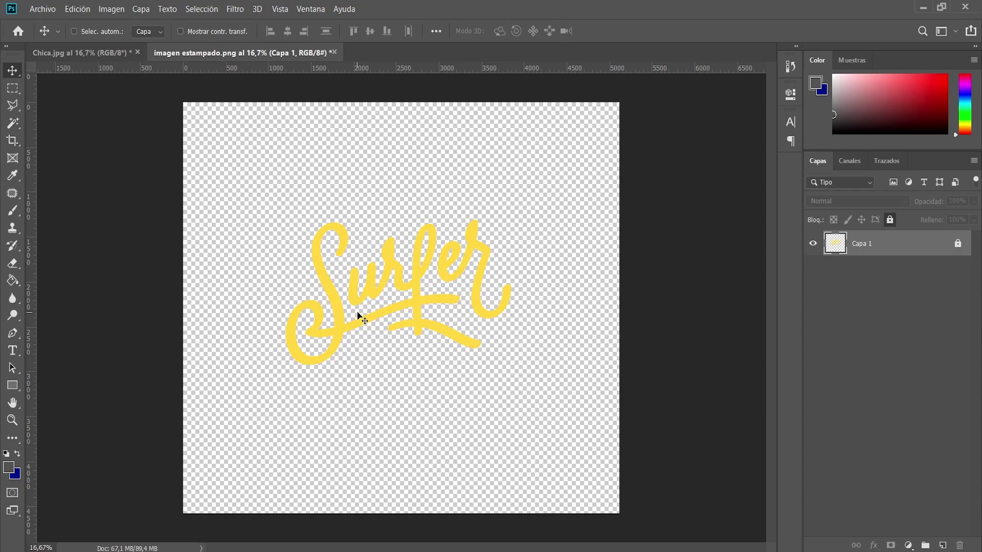
click(102, 53)
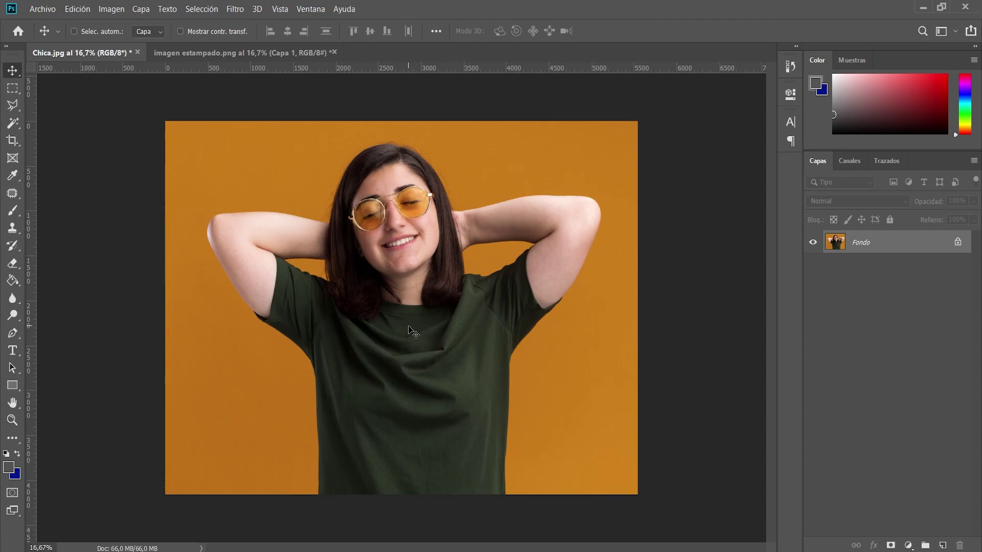
right_click(896, 248)
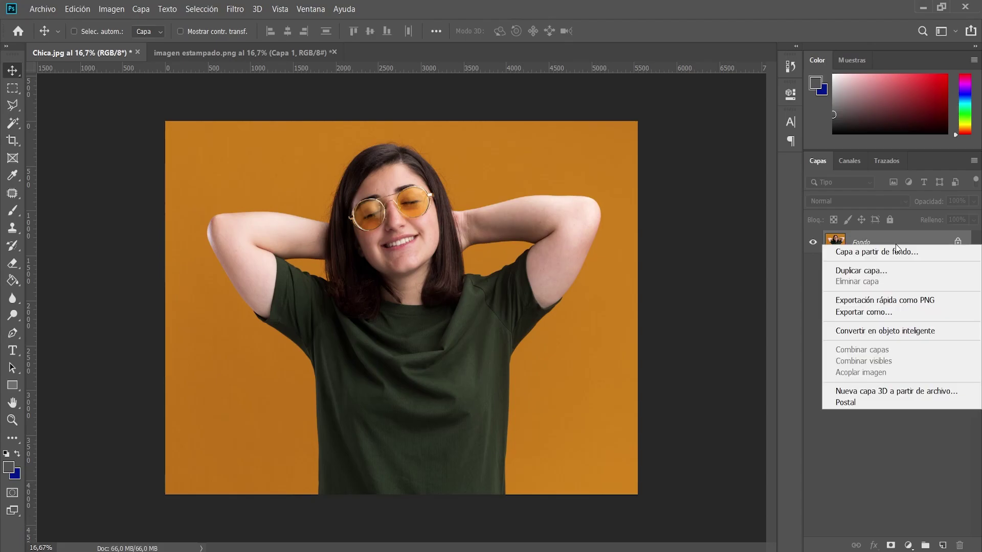
click(889, 275)
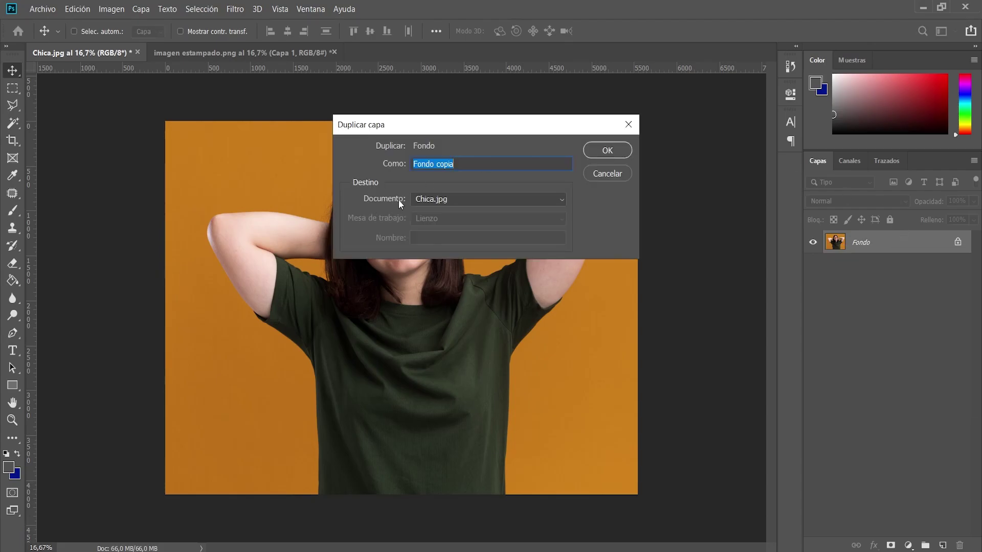
click(459, 200)
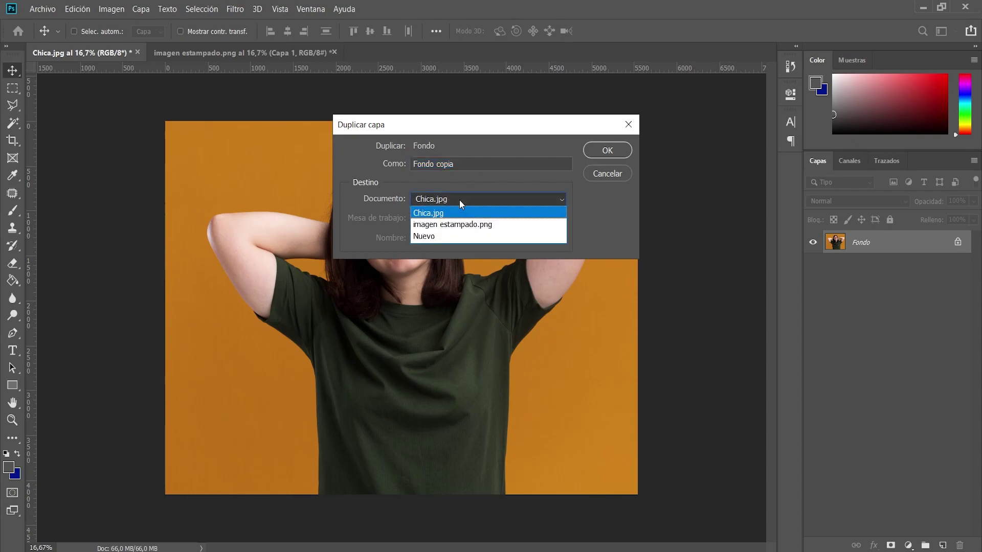
click(449, 238)
text(des)
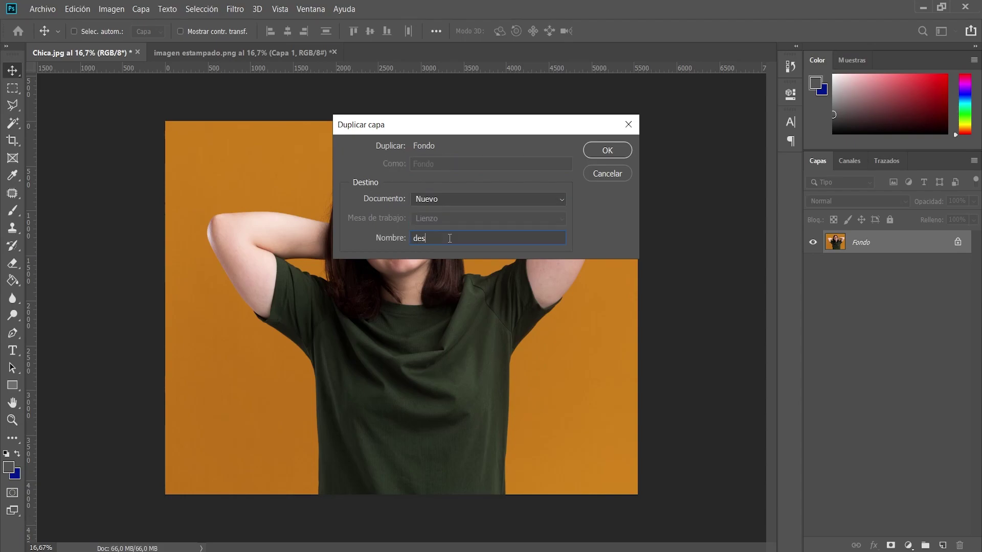
text(plaza)
text(miento)
click(600, 151)
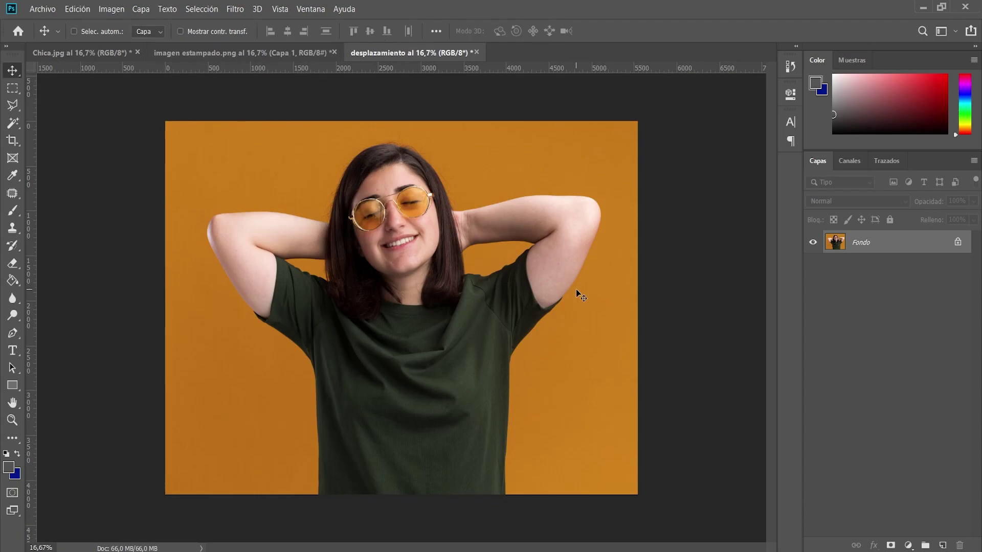
Convert desplazamiento to Escala de grises from the Azul channel, discarding the other channels
click(850, 162)
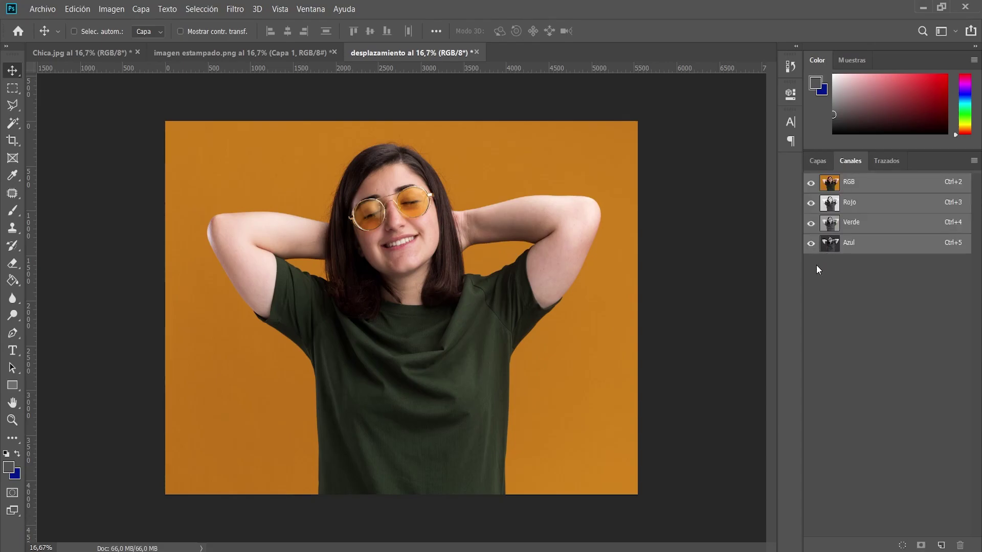
click(851, 246)
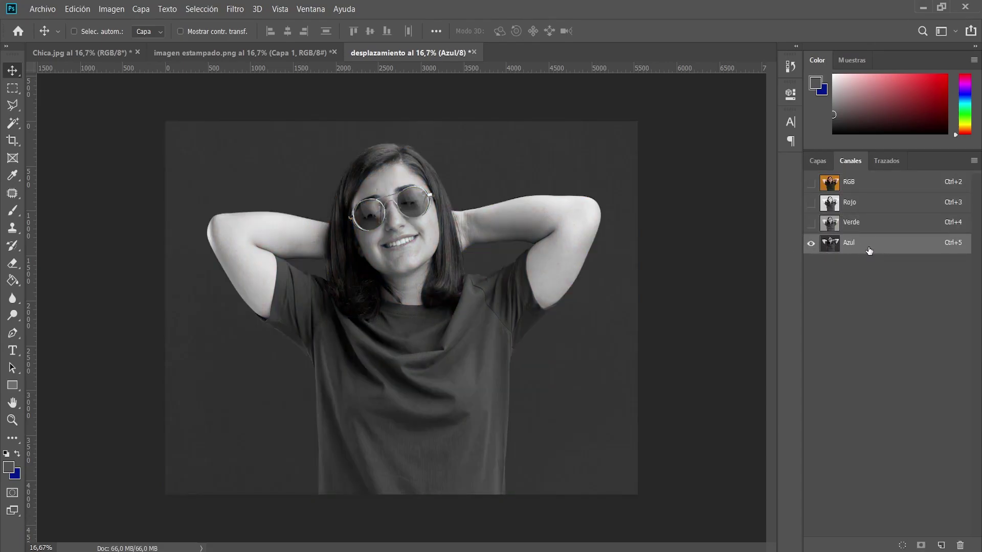
click(108, 9)
mouse_move(176, 23)
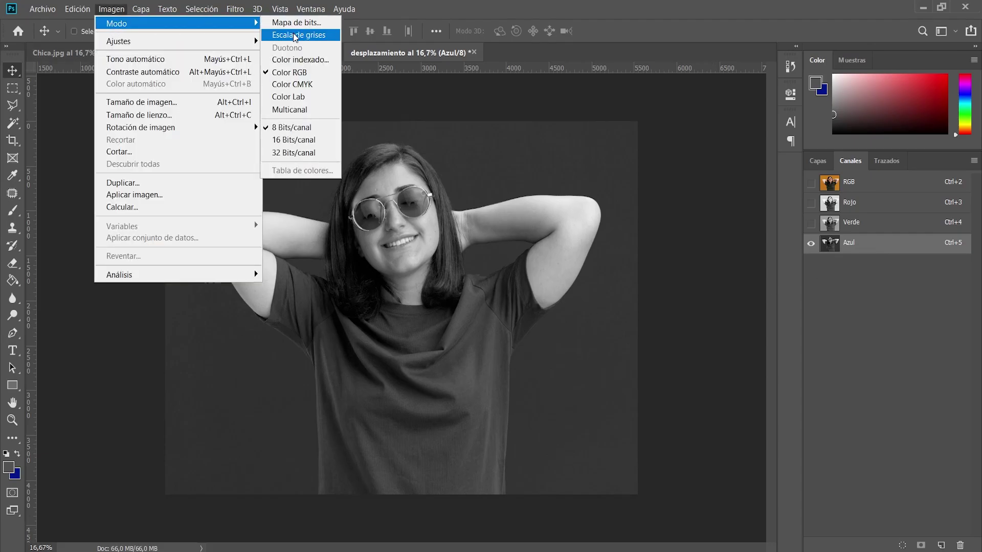
click(294, 36)
click(469, 223)
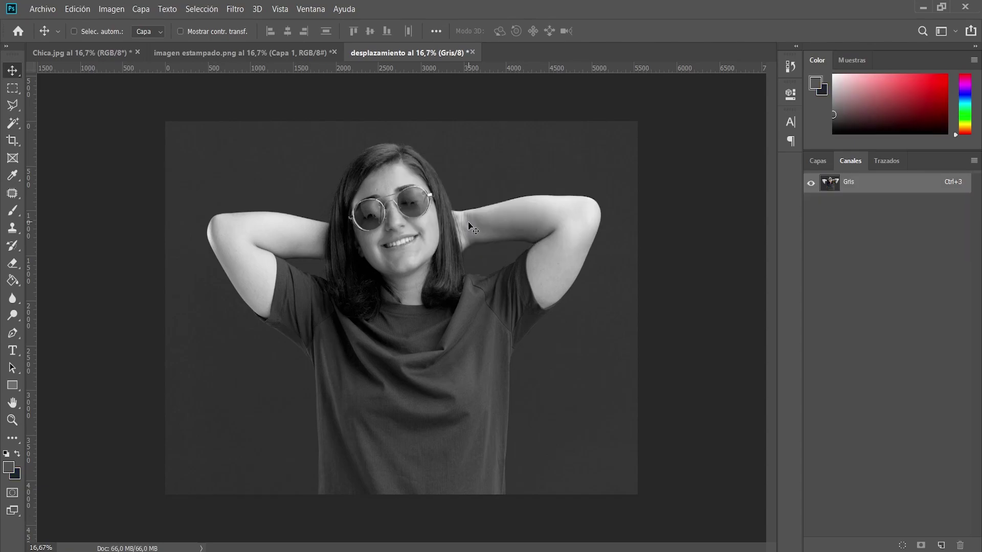
click(817, 161)
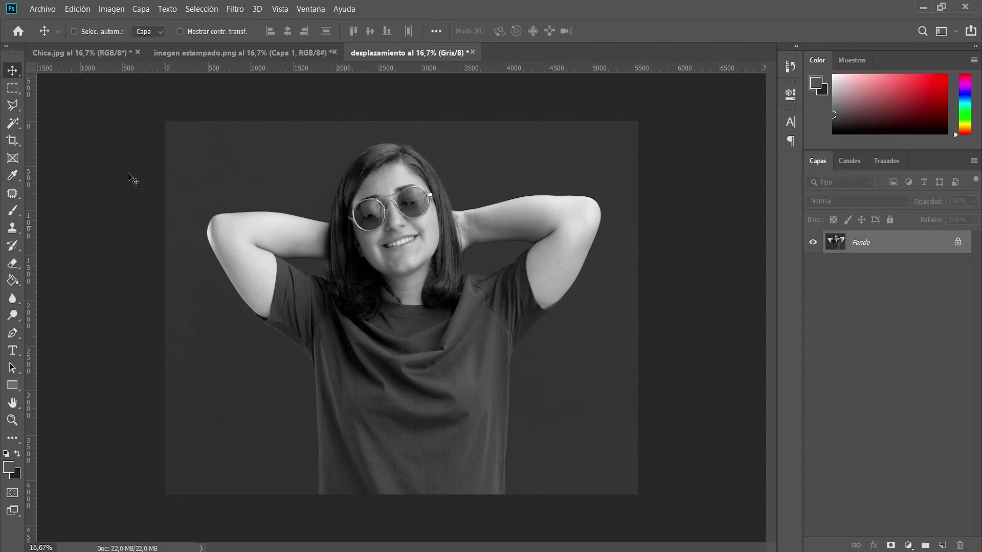
Save the grayscale copy as desplazamiento.psd in Photoshop (*.PSD) format in the estampado folder
click(43, 11)
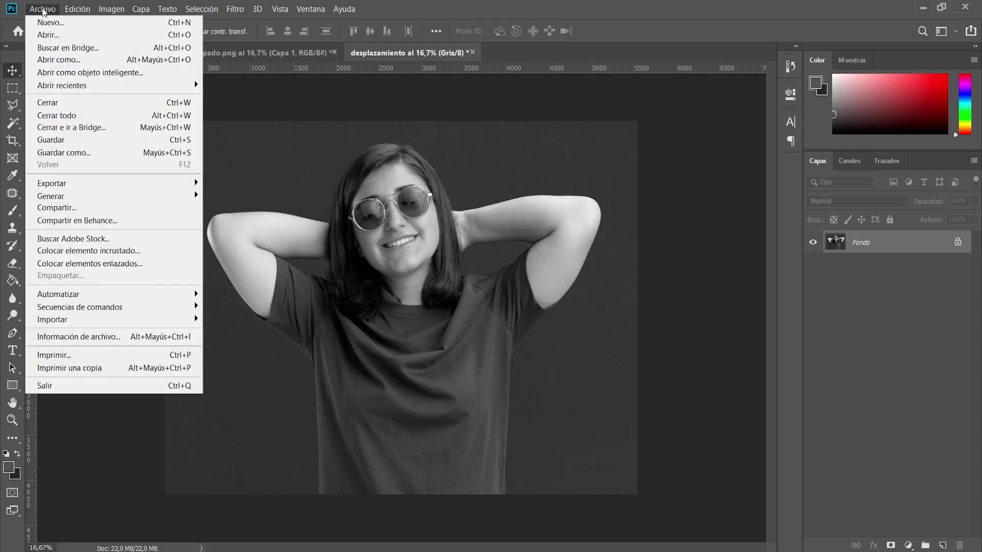
click(74, 152)
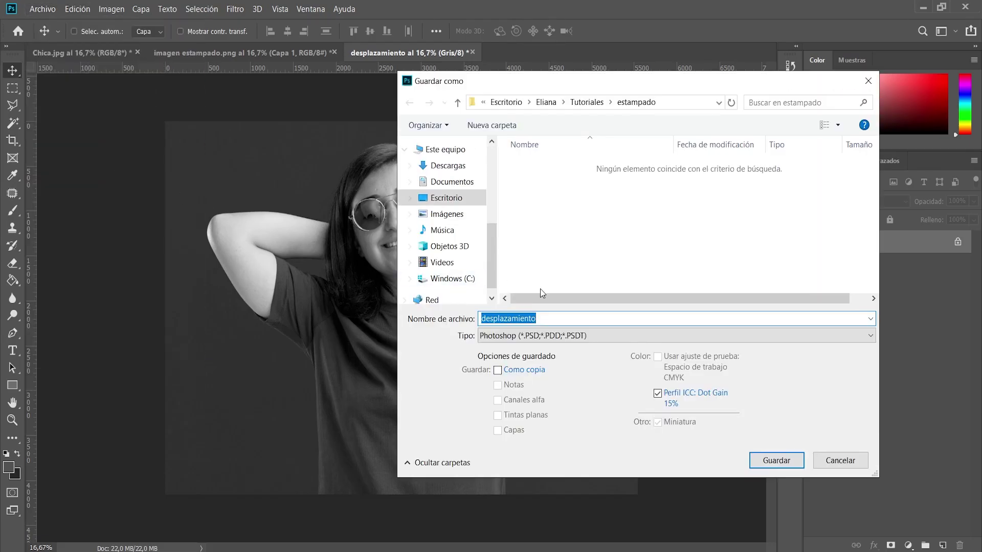
click(542, 339)
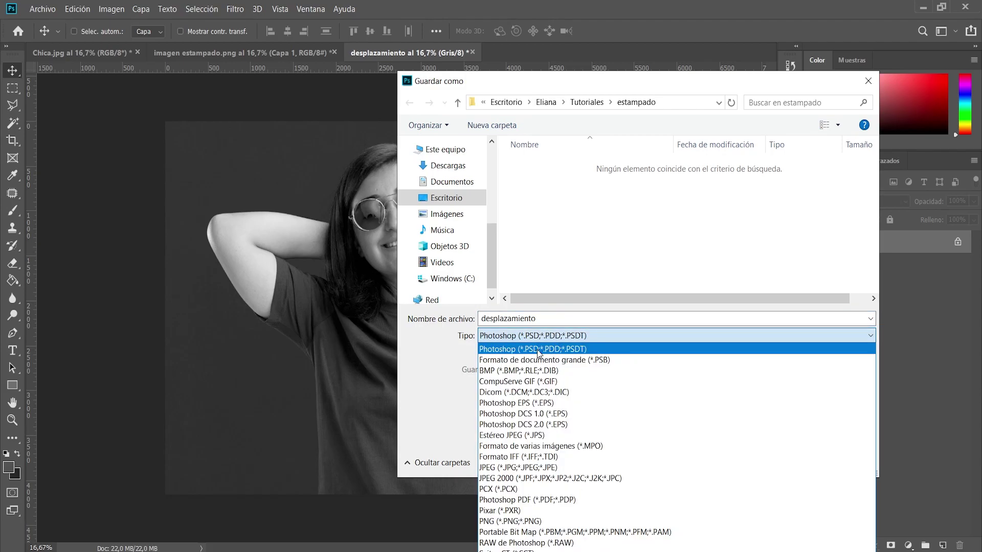
click(542, 348)
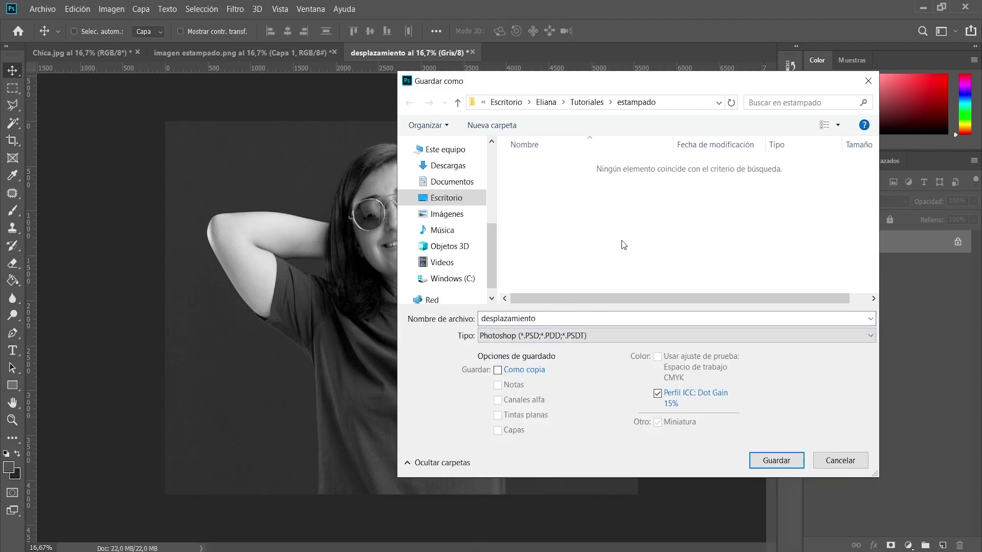
click(776, 460)
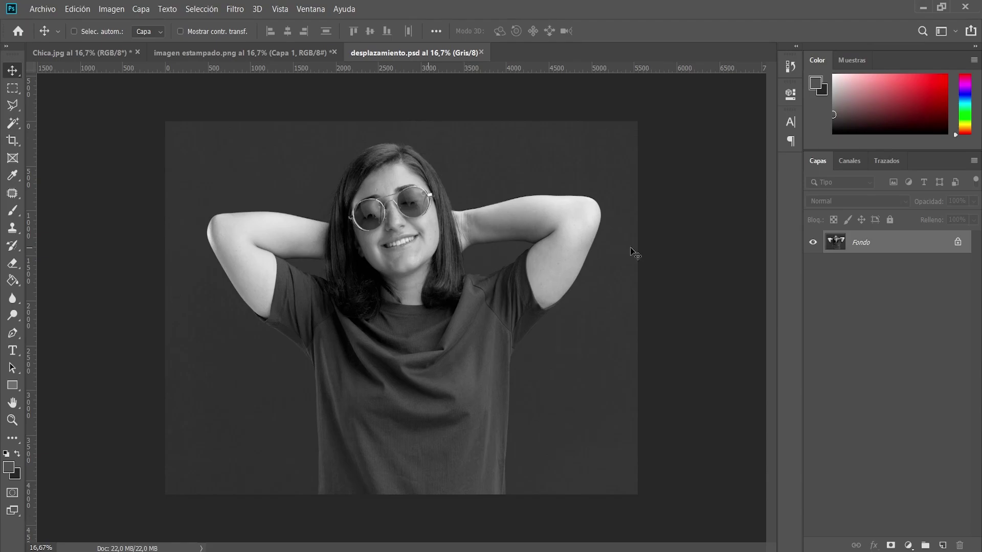
Unlock the grayscale layer, drag it into Chica.jpg as Capa 1, and hide it
click(957, 243)
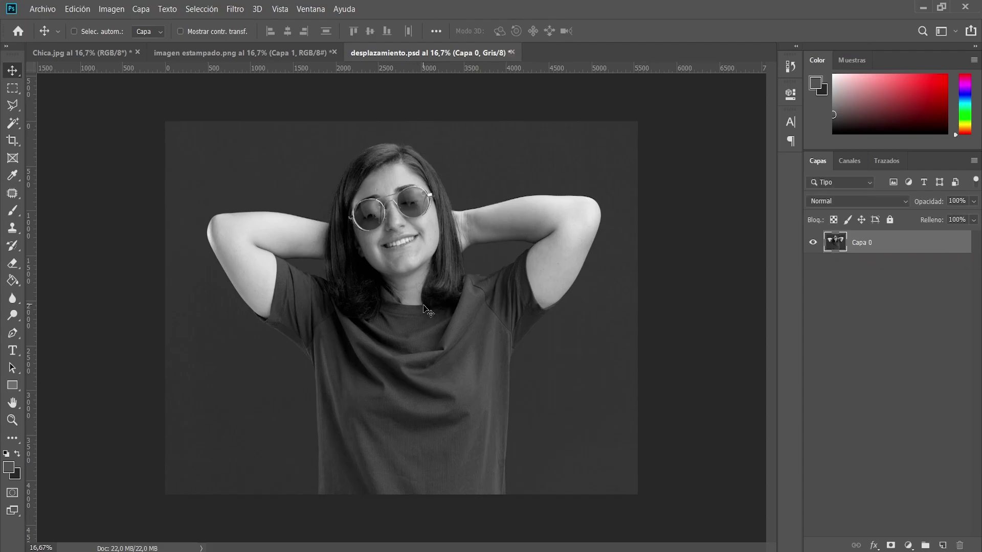
mouse_move(384, 262)
mouse_down()
mouse_move(97, 53)
mouse_move(393, 343)
mouse_up()
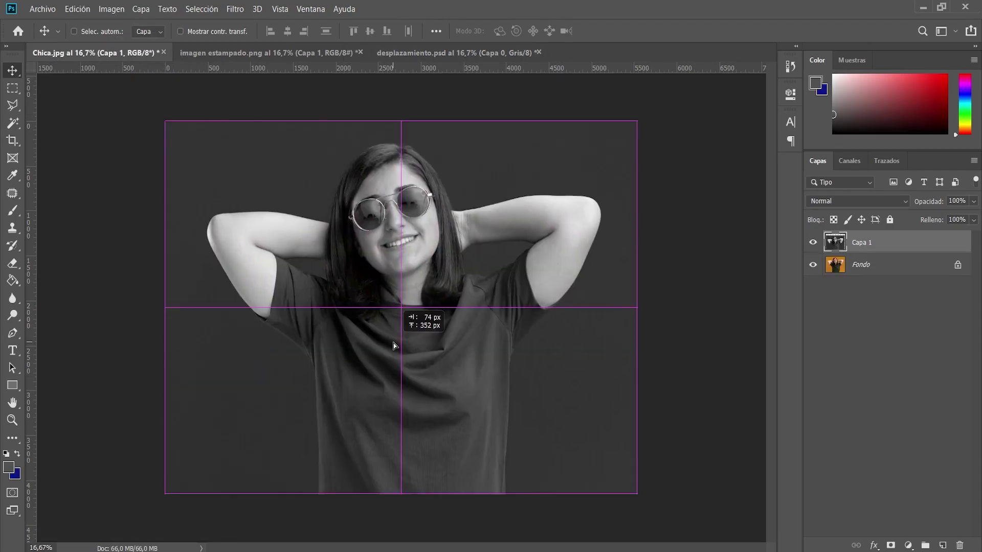
click(813, 243)
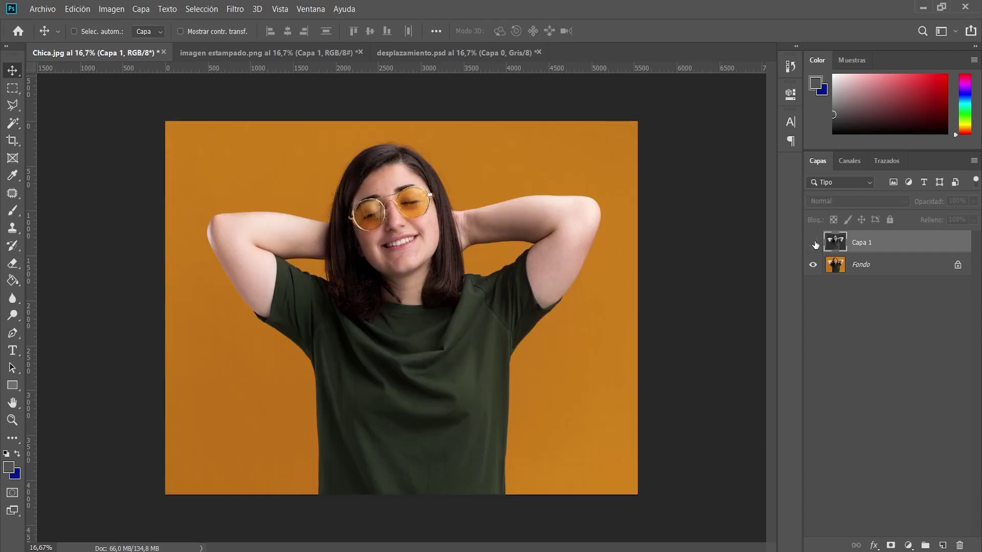
Unlock the Surfer artwork in imagen estampado.png and drag it onto the shirt in Chica.jpg
click(258, 50)
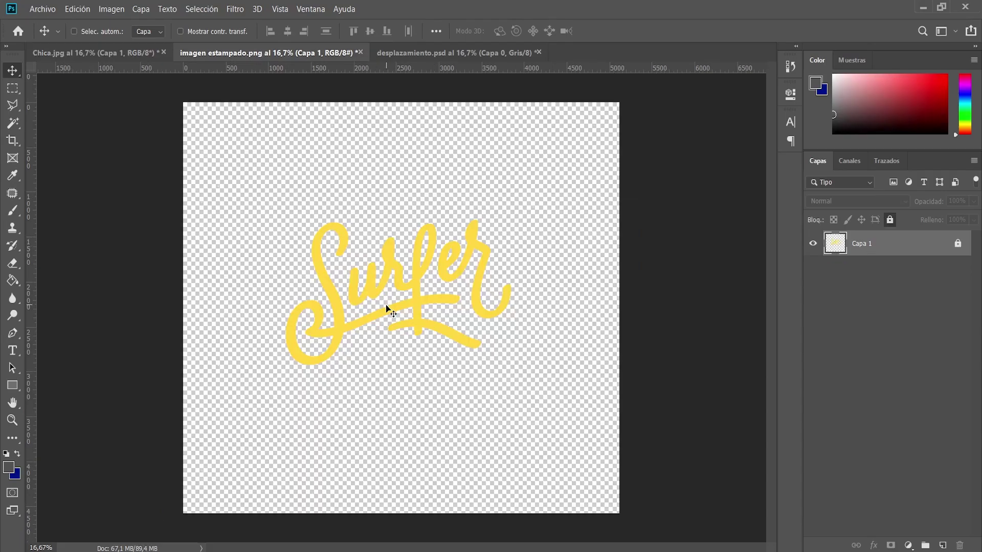
click(957, 244)
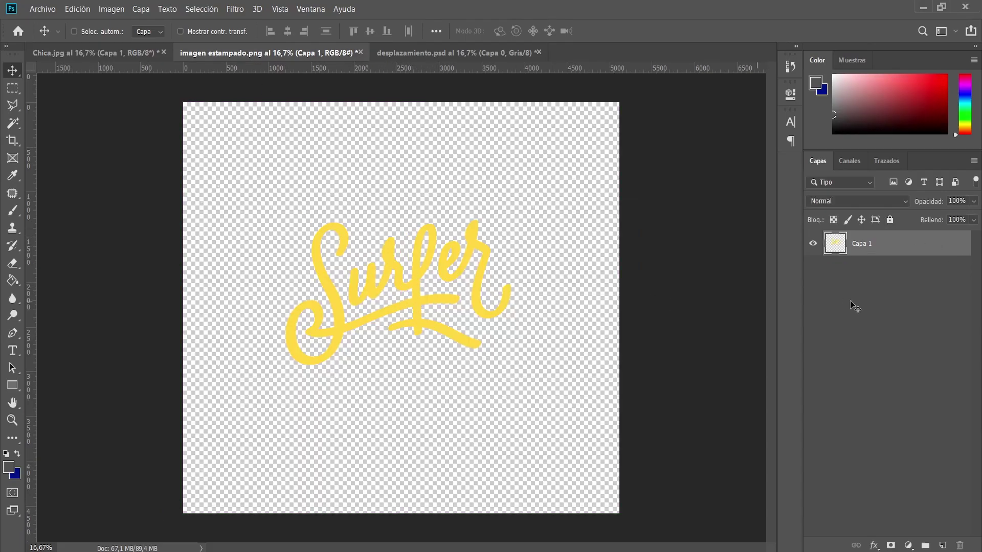
mouse_move(407, 295)
mouse_down()
mouse_move(259, 195)
mouse_move(360, 277)
mouse_up()
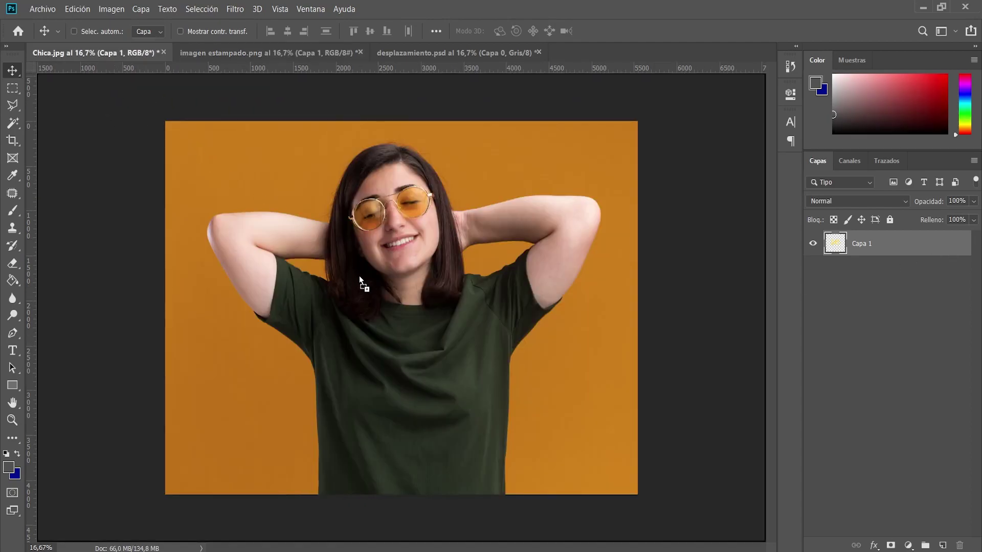
drag(401, 378, 401, 379)
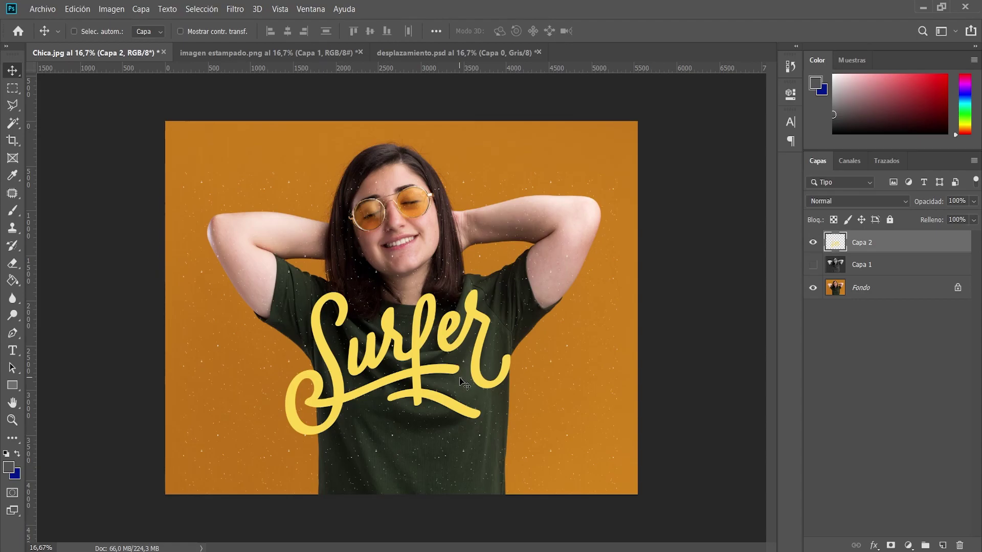
Free-transform the Surfer lettering to 64.48% and centre it on the shirt chest
key(ctrl+t)
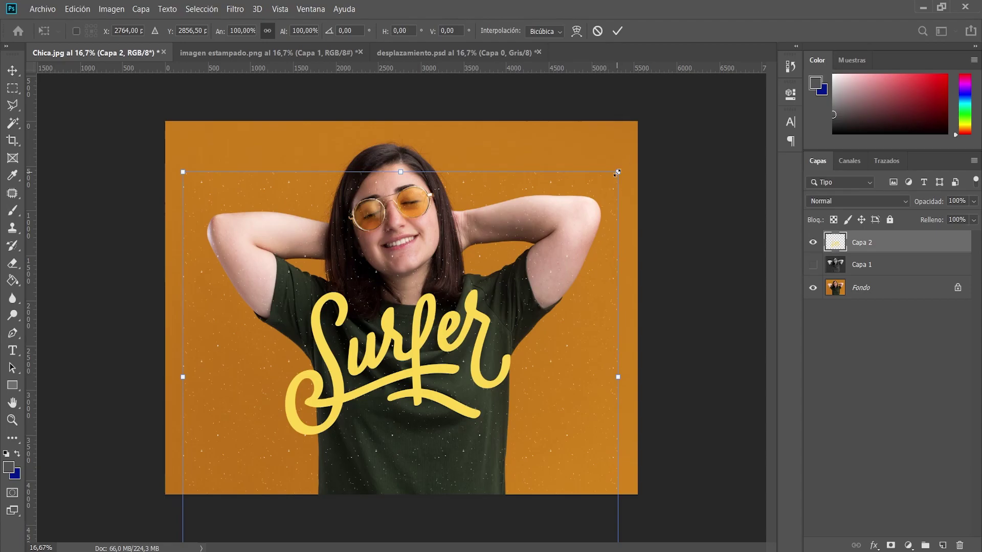
mouse_move(616, 176)
mouse_down()
mouse_move(493, 260)
mouse_move(463, 321)
mouse_up()
drag(334, 438, 423, 370)
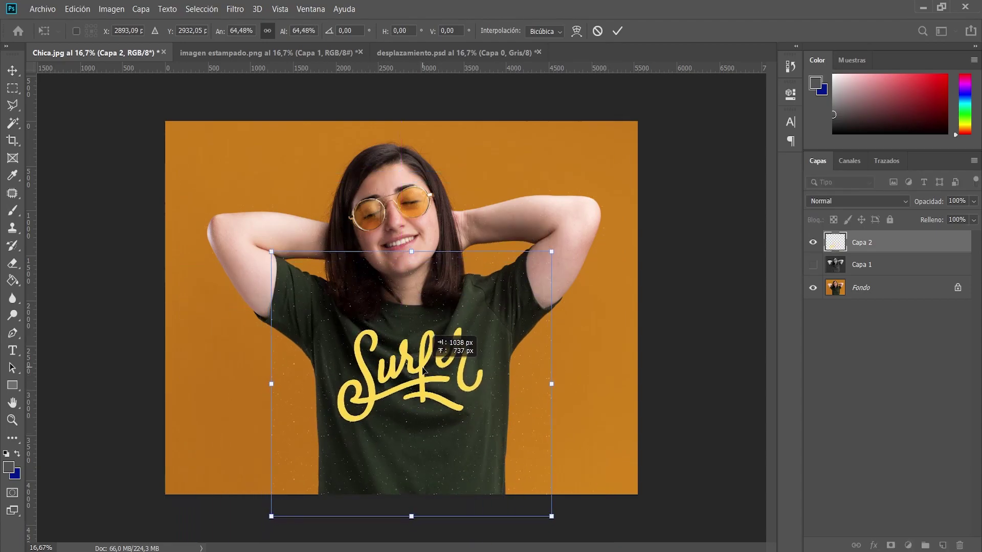
drag(423, 414, 427, 414)
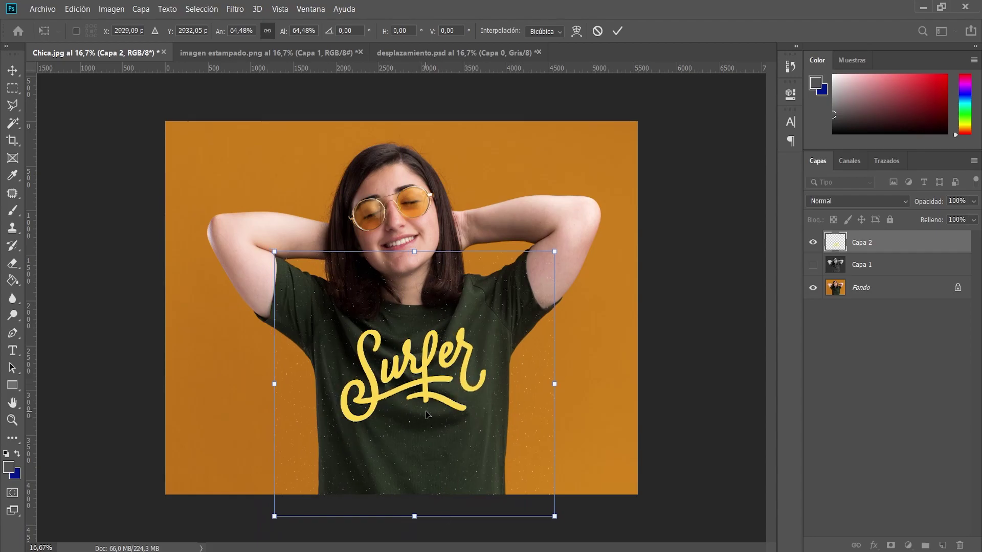
key(Return)
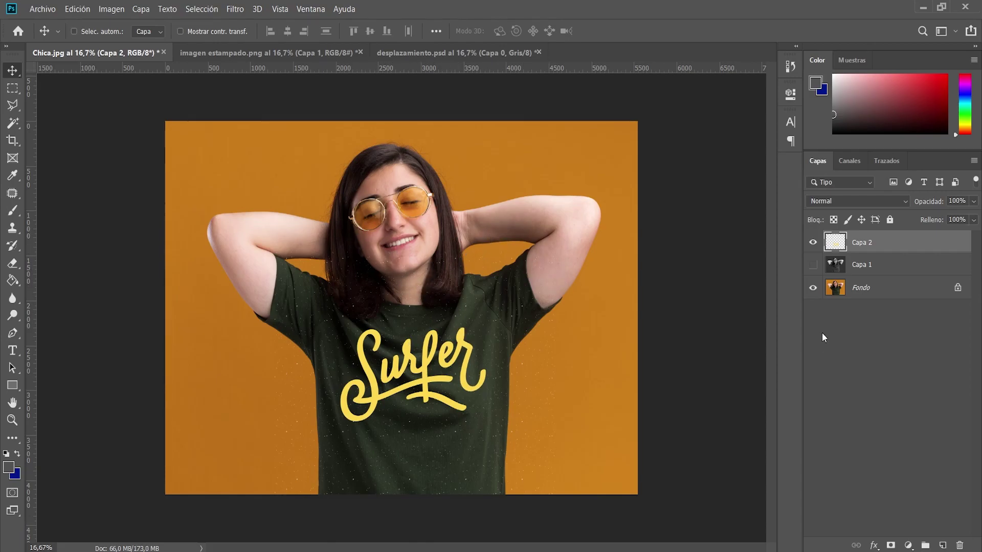
Convert Capa 2, the Surfer lettering layer, into a smart object
right_click(874, 243)
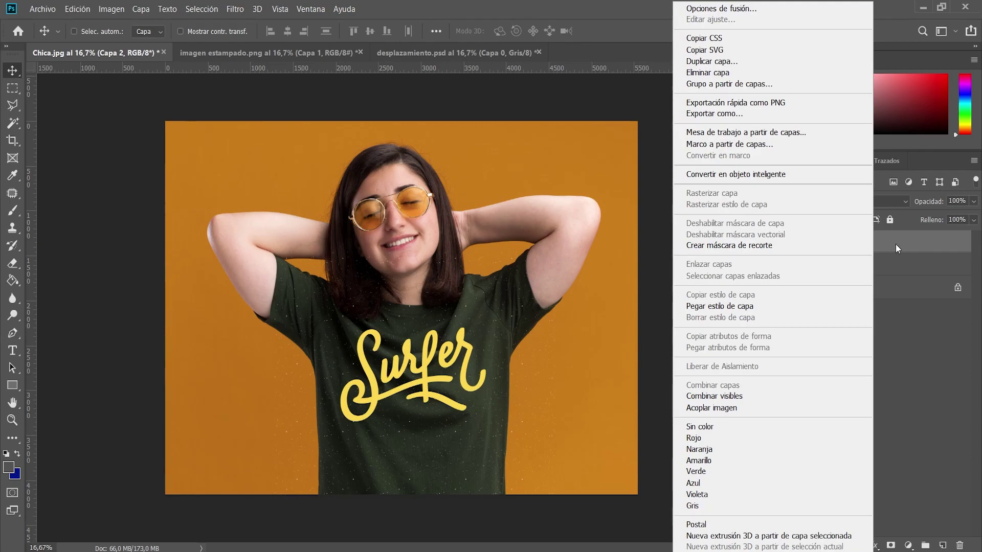
click(744, 173)
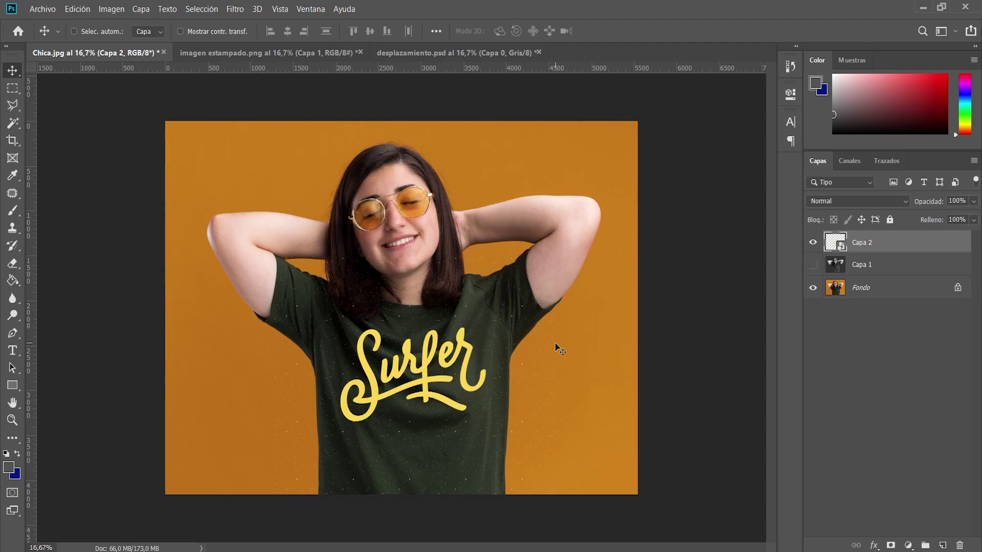
Apply Distorsionar > Desplazar at 10/10 scale using desplazamiento.psd as the map
click(234, 9)
mouse_move(315, 164)
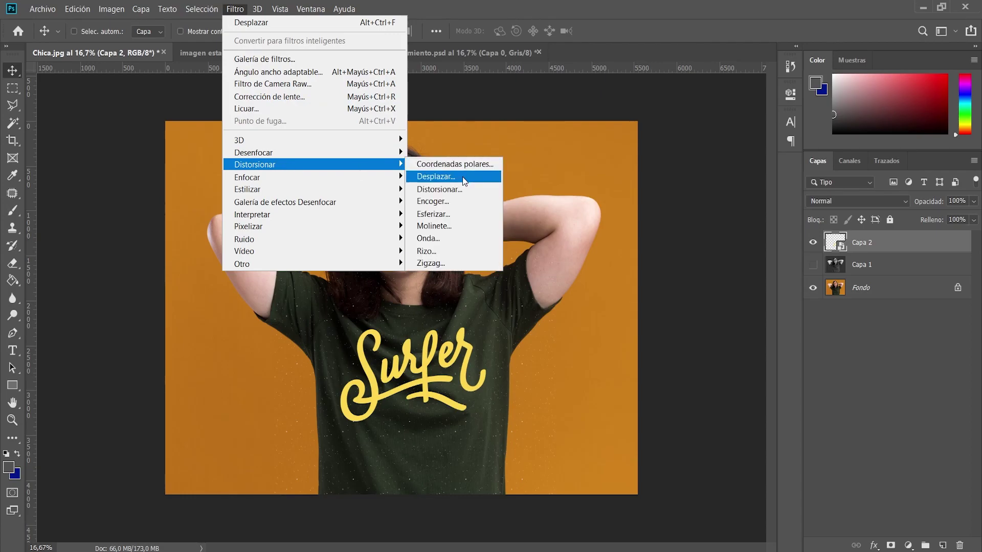
click(462, 176)
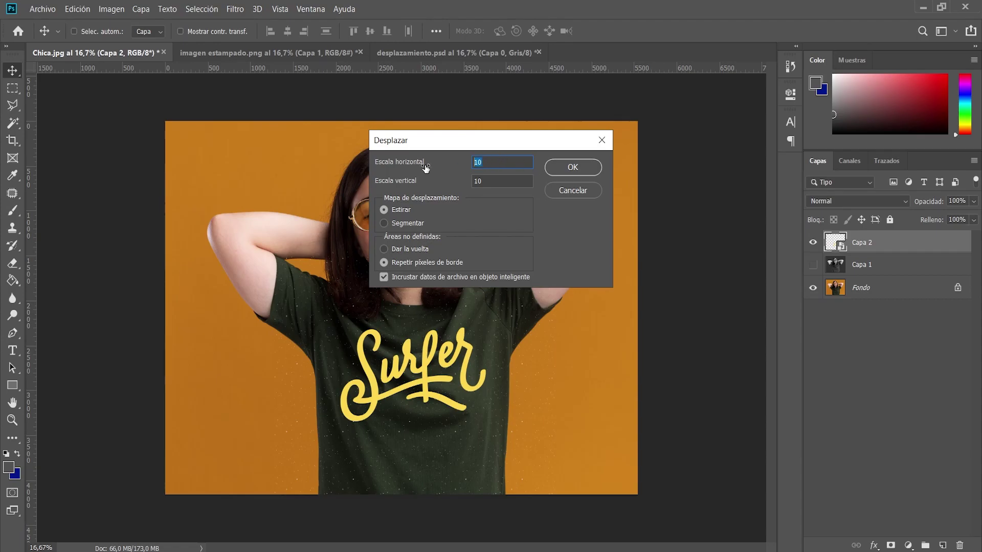
click(494, 181)
click(573, 168)
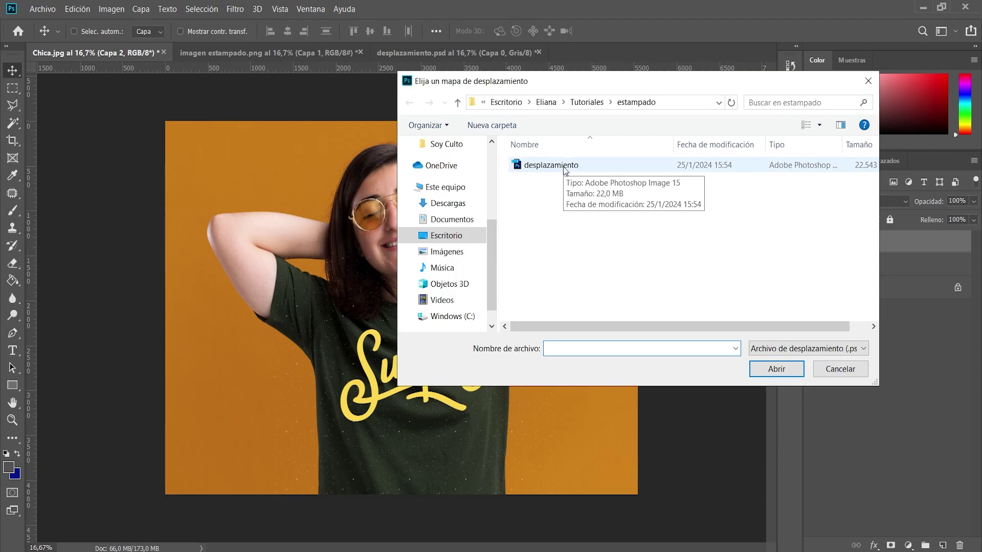
click(565, 169)
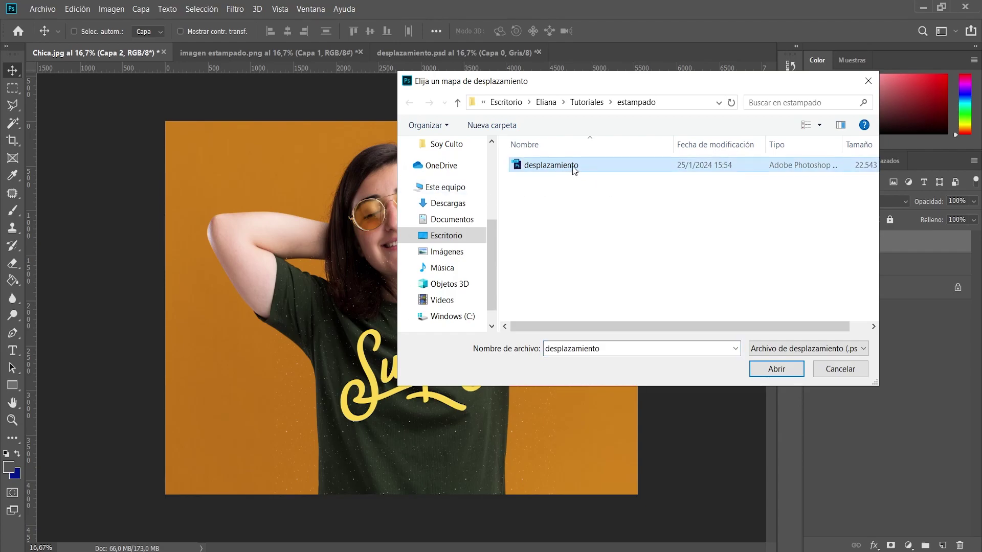
click(773, 370)
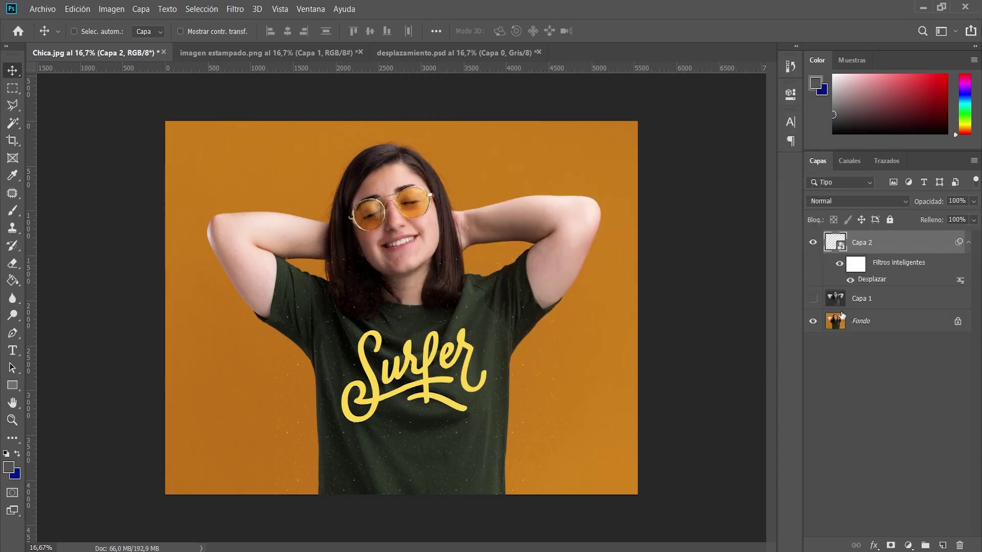
Show Capa 1, move it above Capa 2, set Multiplicar and clip it to the lettering
click(872, 301)
click(812, 300)
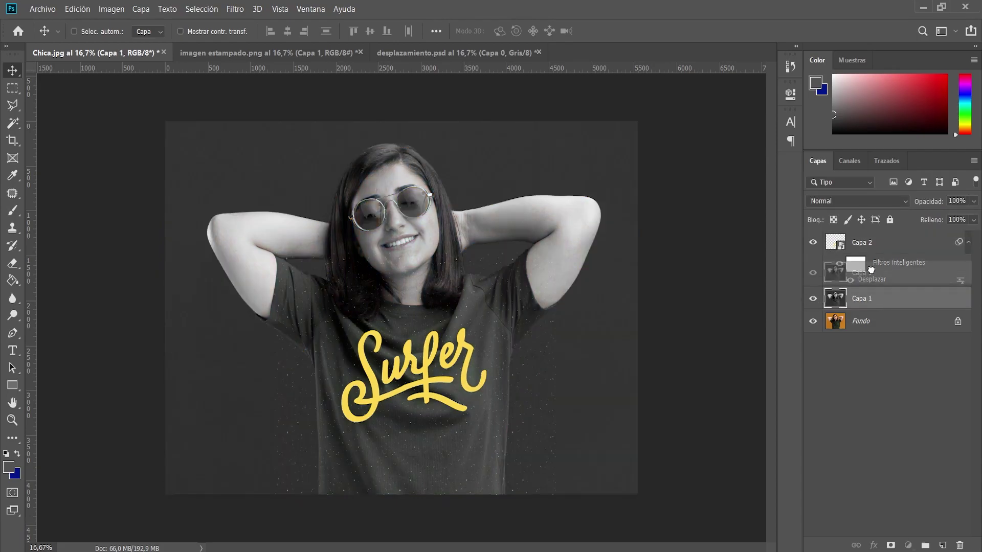
drag(871, 299, 875, 241)
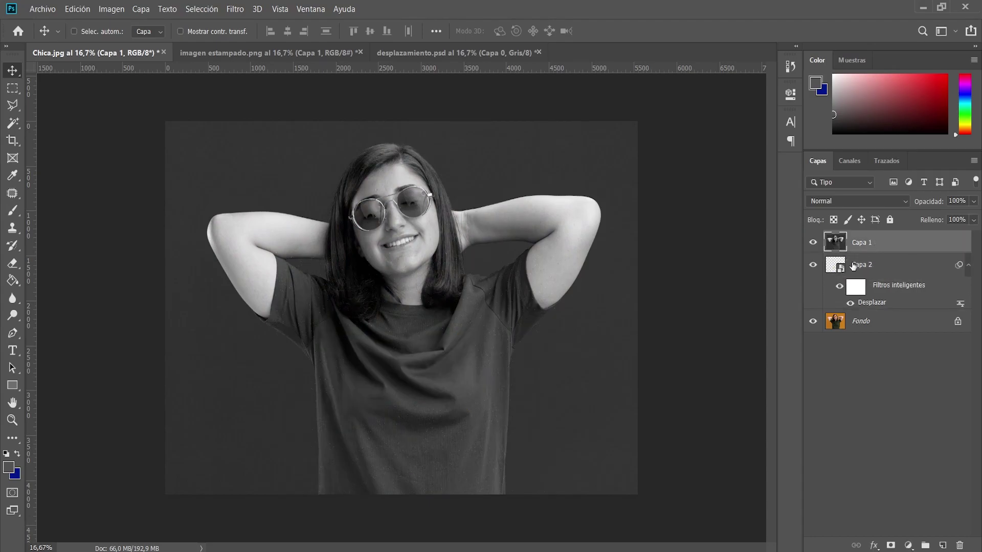
click(867, 202)
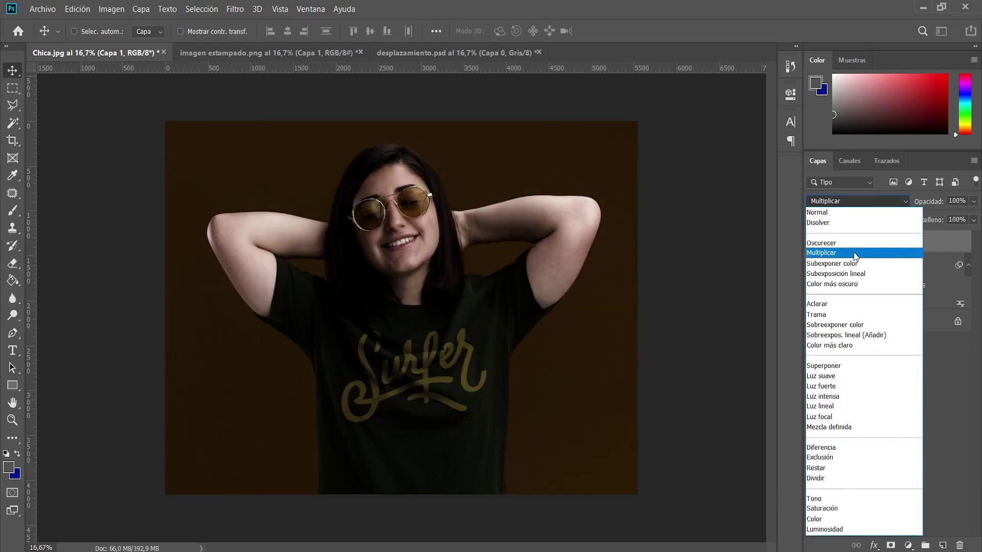
click(854, 253)
right_click(867, 242)
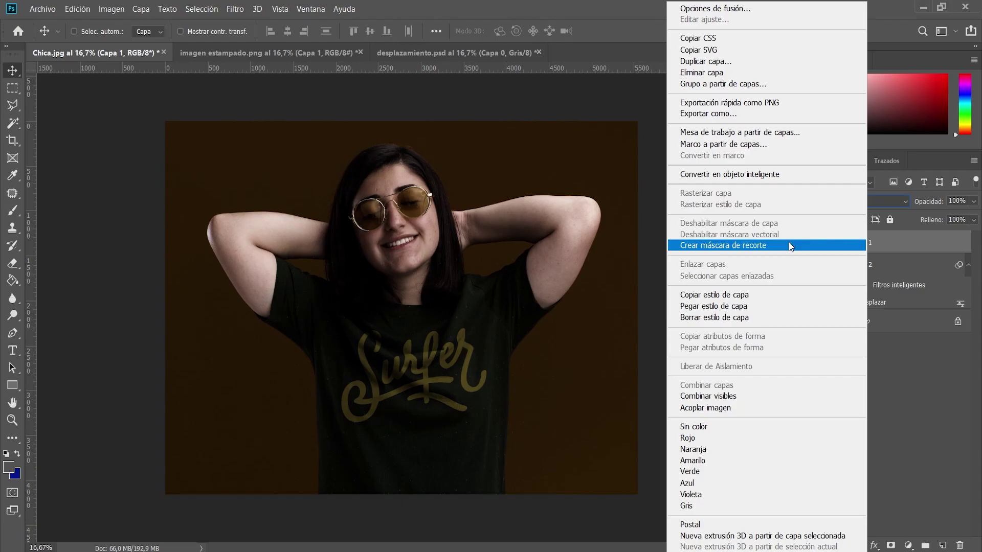
click(754, 246)
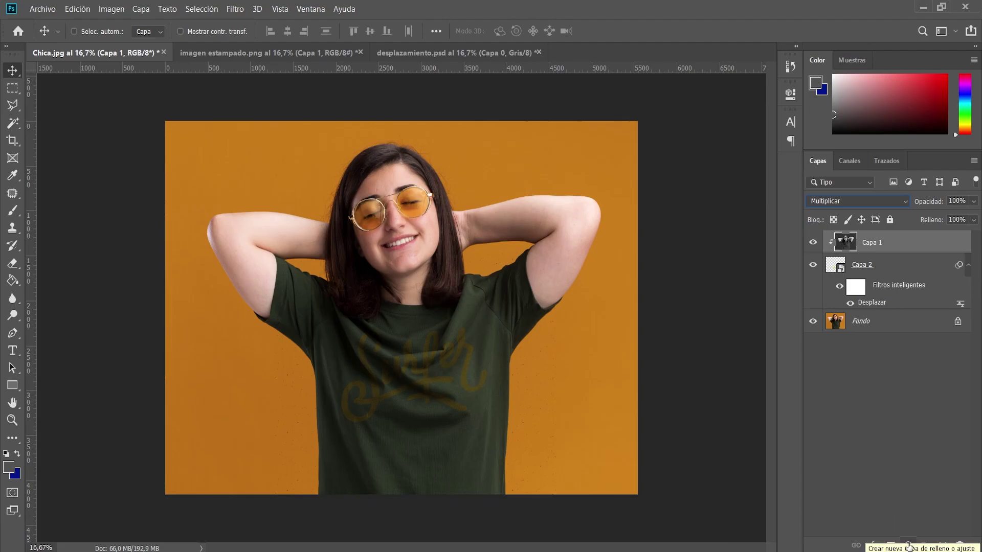
Add a Curvas adjustment clipped to Capa 1, raising the curve to brighten the print
click(909, 546)
click(912, 378)
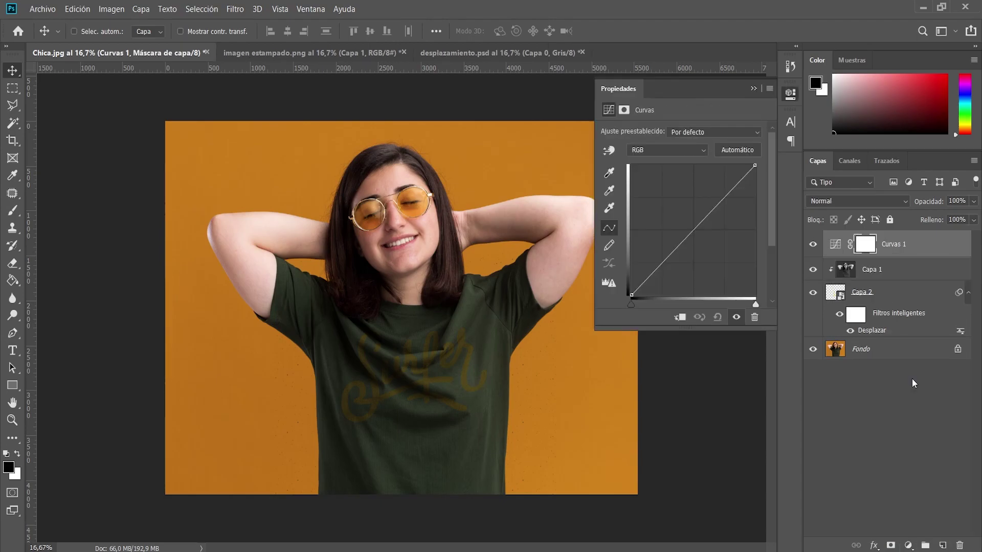
drag(696, 228, 670, 225)
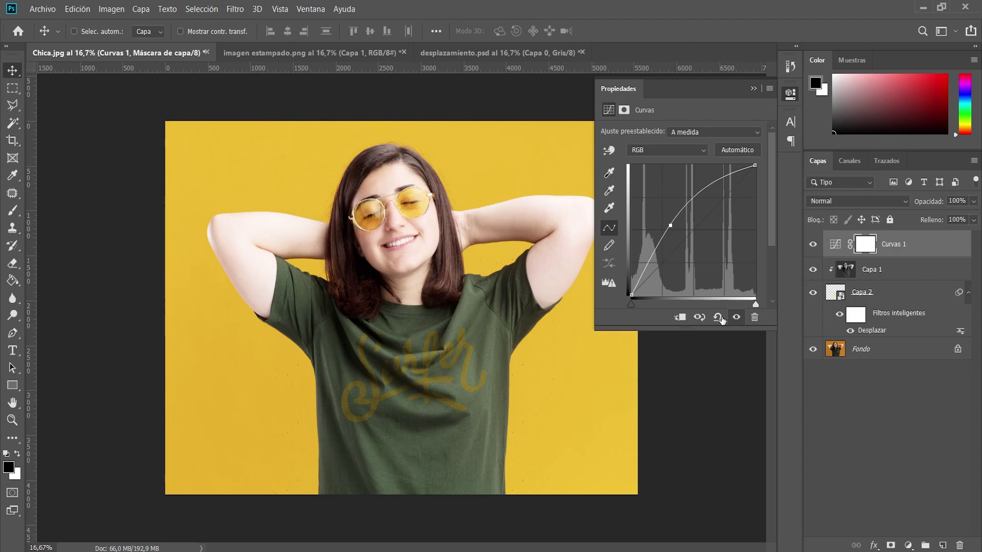
click(682, 318)
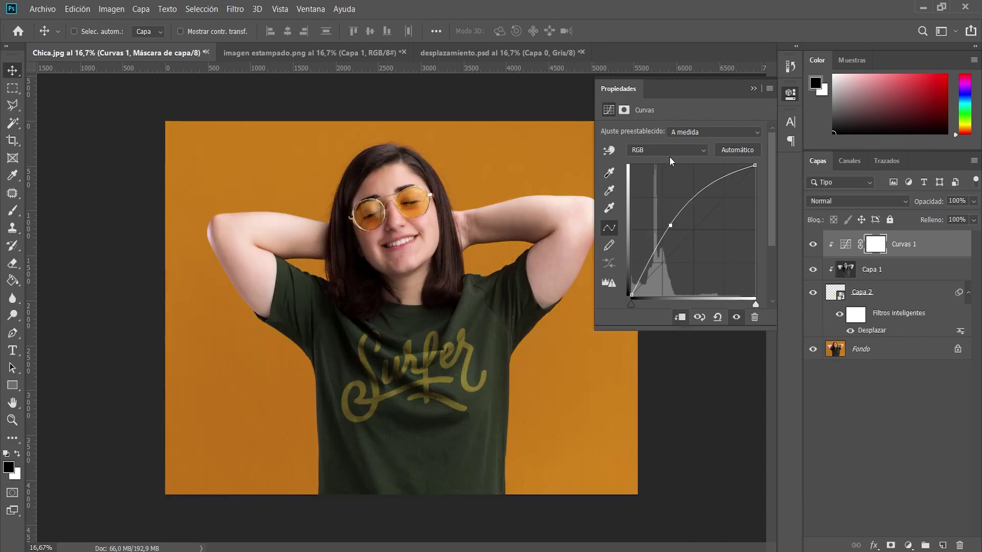
drag(667, 227, 655, 219)
click(754, 89)
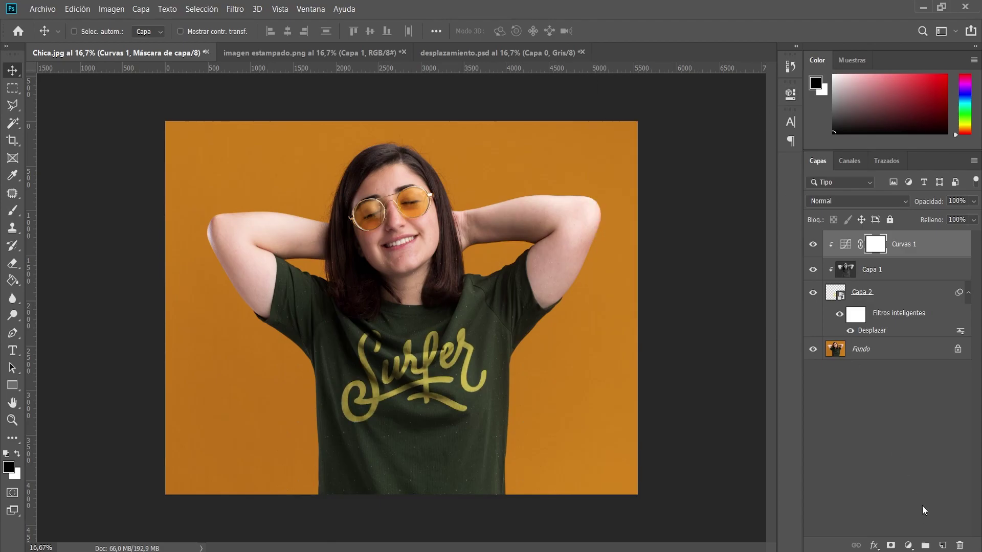
click(908, 545)
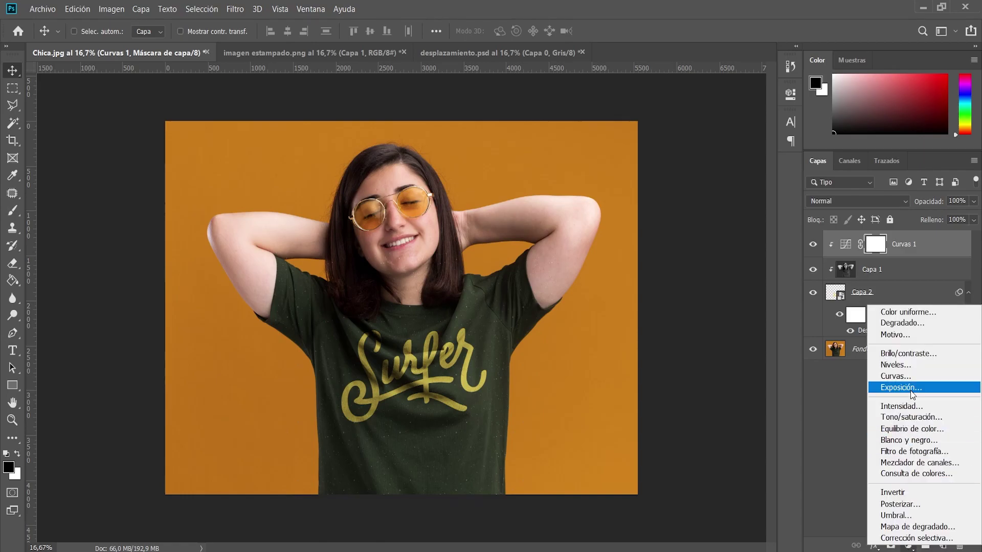
Tint the Surfer print tan with a clipped Tono/saturación layer: Tono −12, Luminosidad +8
click(916, 419)
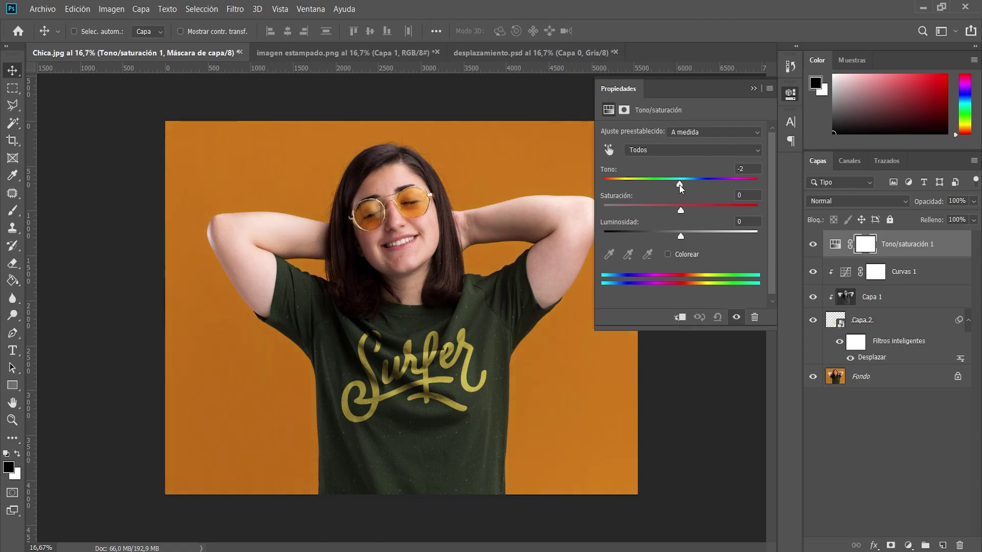
drag(680, 184, 670, 182)
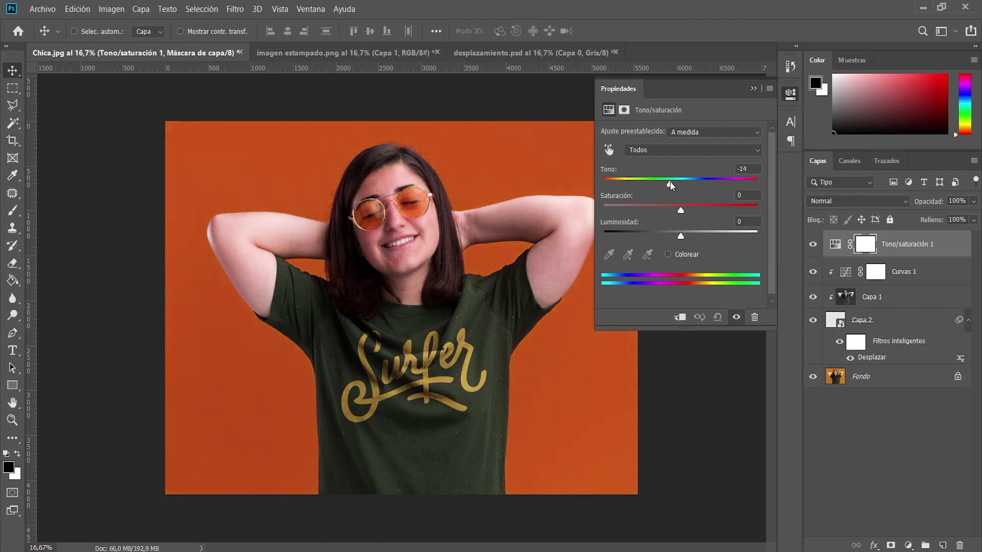
click(681, 318)
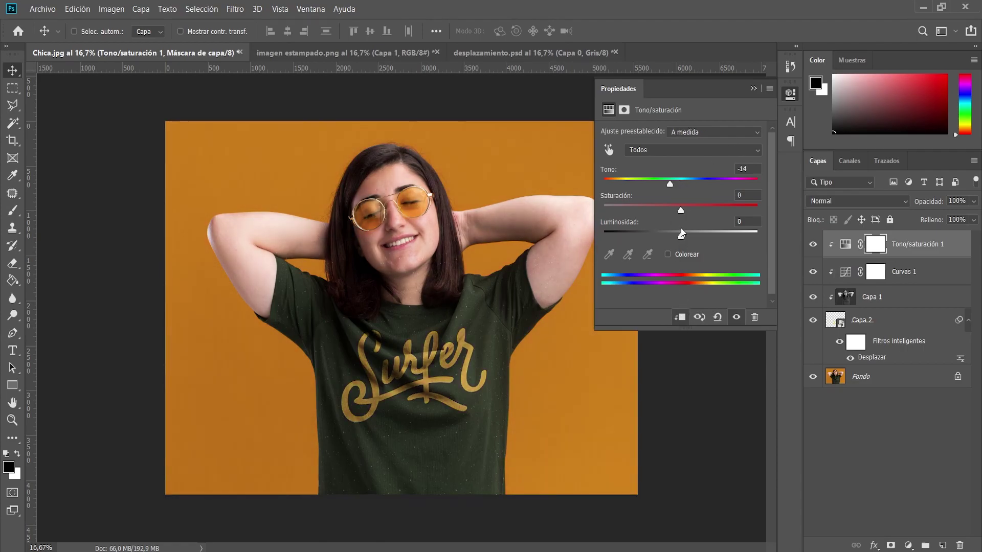
drag(670, 186, 670, 184)
drag(682, 234, 689, 237)
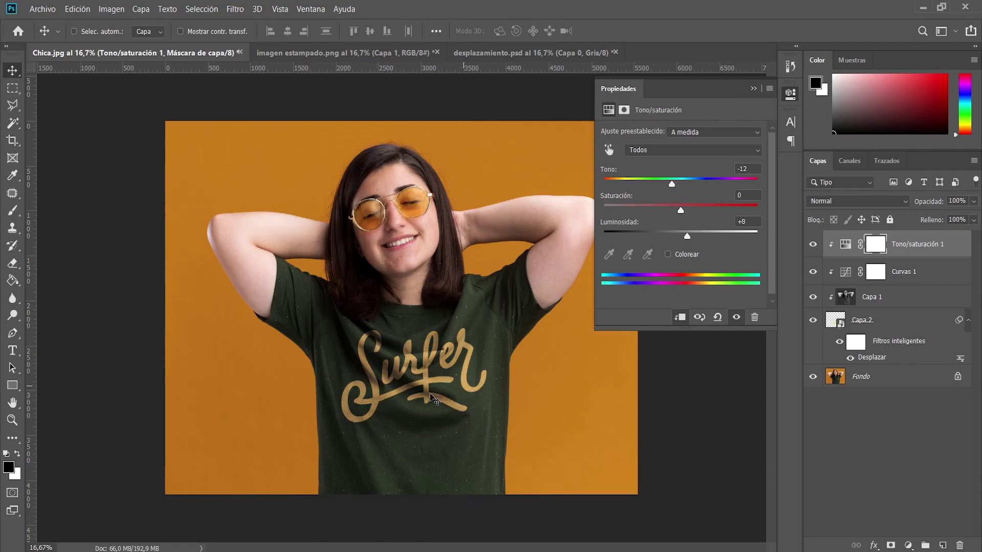
click(753, 89)
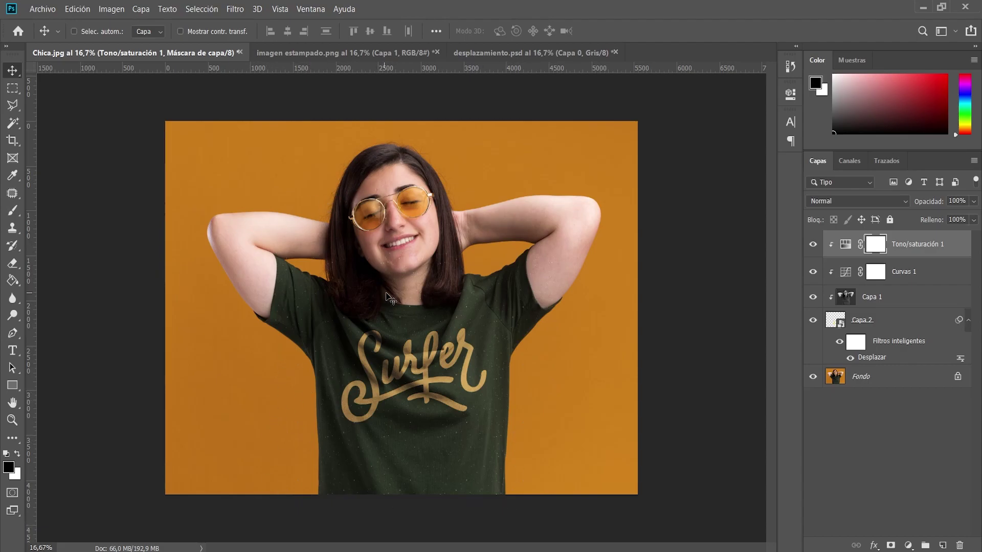
Add a white layer mask to the Capa 2 lettering layer
click(885, 321)
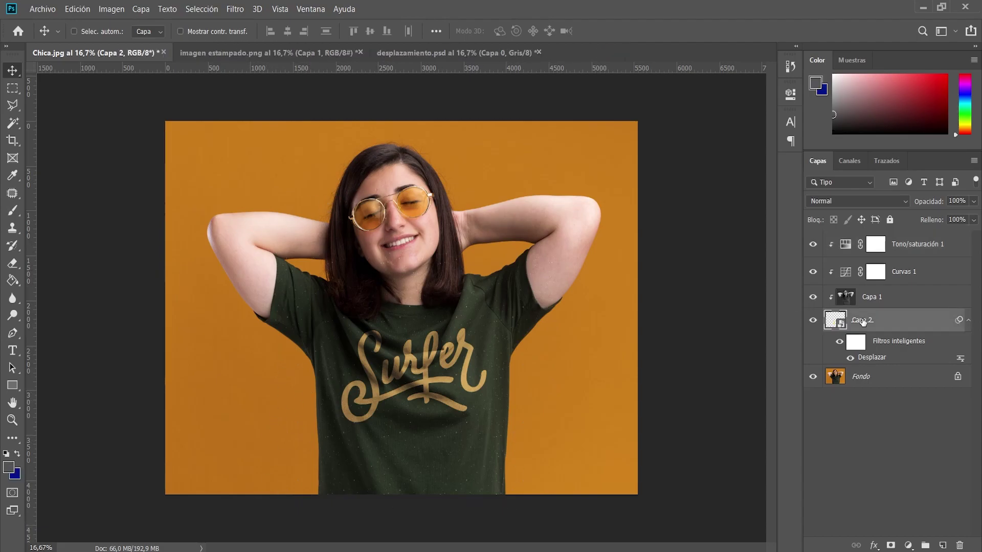
click(890, 546)
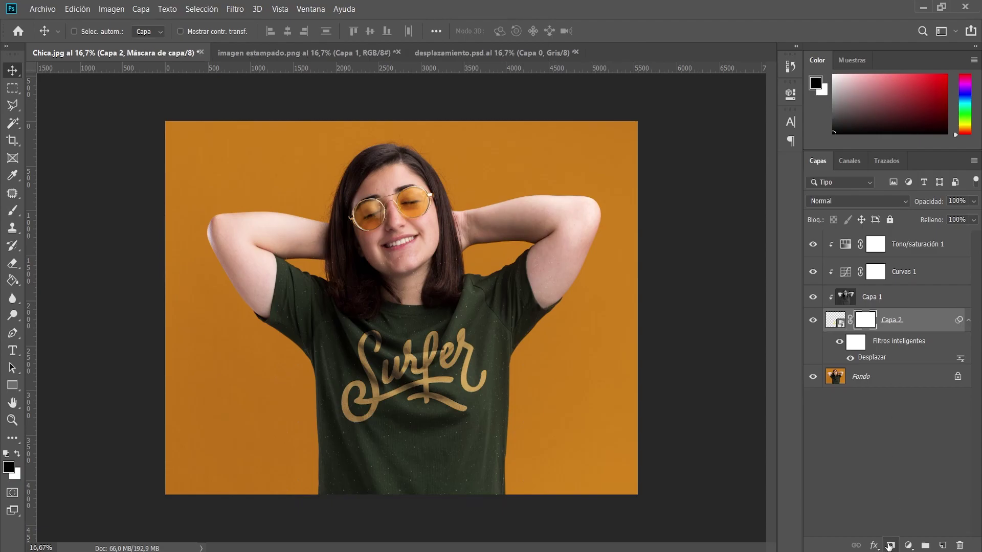
click(13, 210)
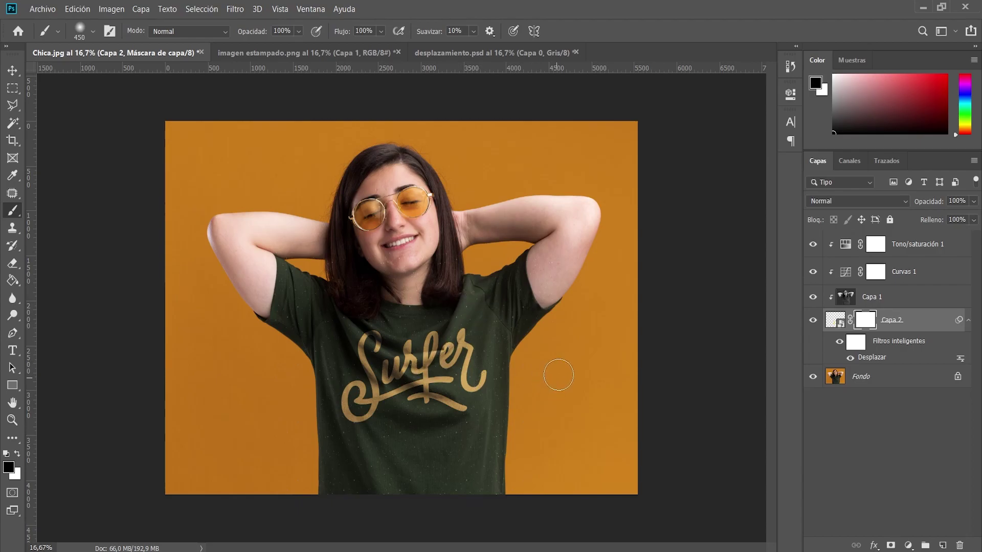
Paint black on the mask over the white speckles on the upper arm, face and neck
scroll(572, 358, up, 1)
scroll(572, 358, up, 3)
scroll(572, 357, up, 3)
scroll(575, 358, up, 3)
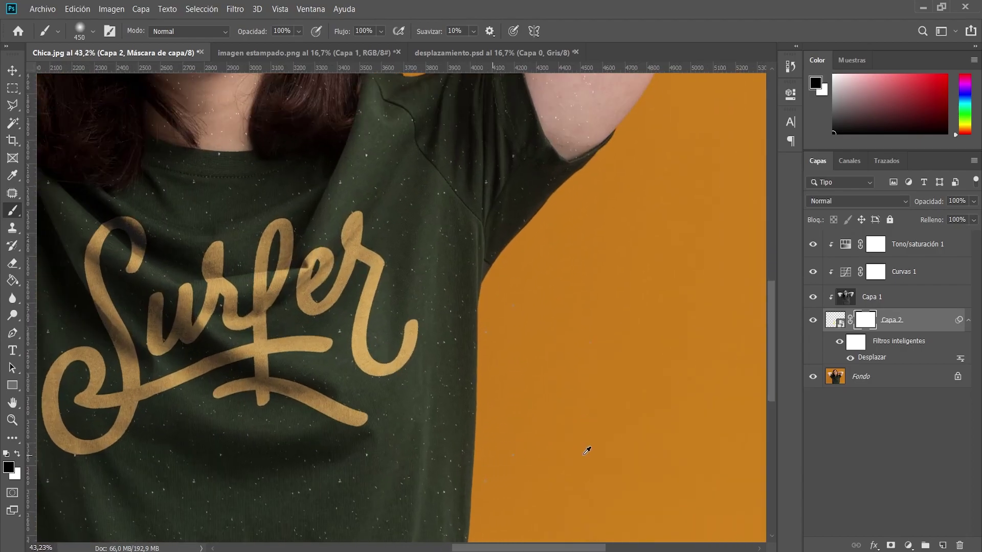
scroll(611, 353, down, 3)
scroll(608, 352, down, 2)
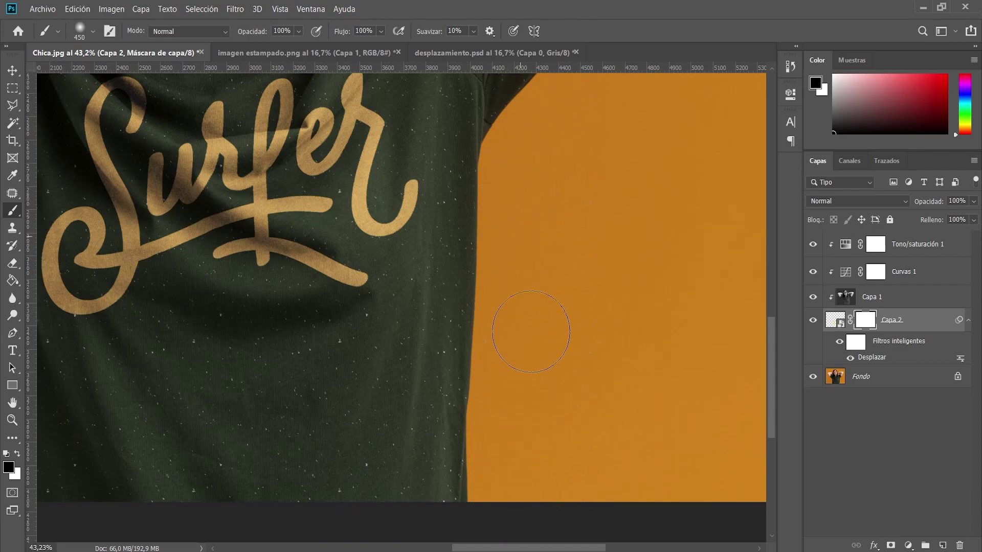
scroll(677, 322, up, 2)
alt+scroll(677, 322, down, 1)
scroll(677, 286, up, 4)
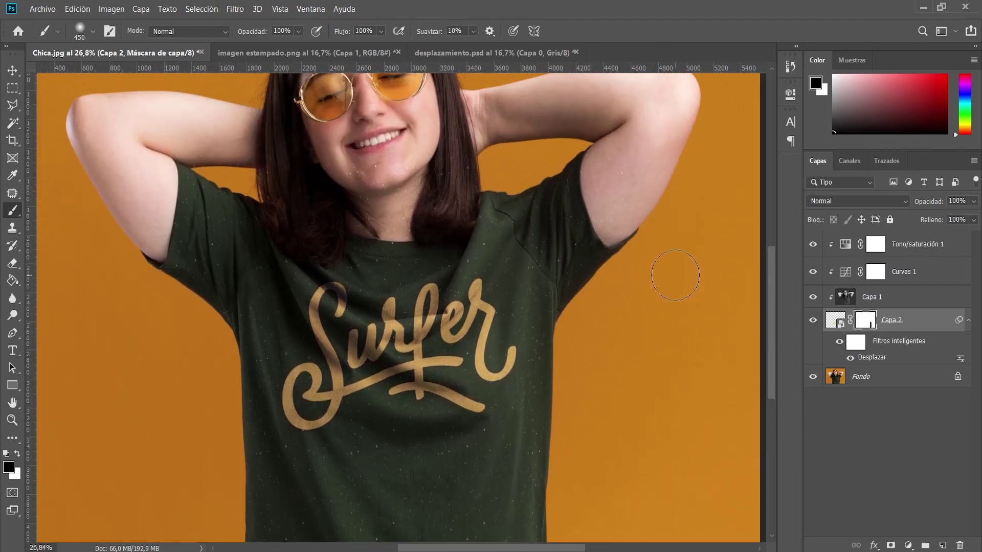
drag(603, 186, 596, 243)
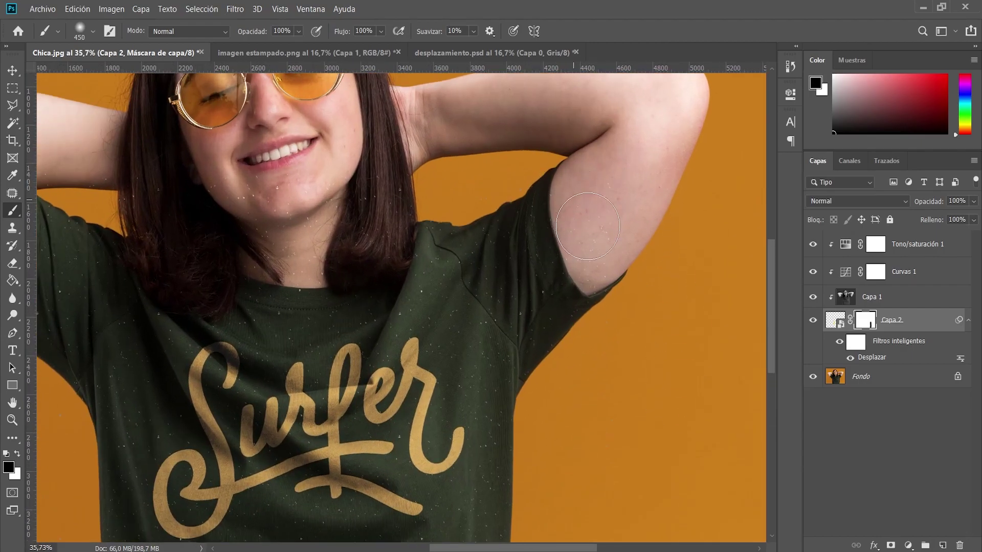
mouse_move(378, 133)
mouse_down()
mouse_move(323, 254)
mouse_move(151, 233)
mouse_up()
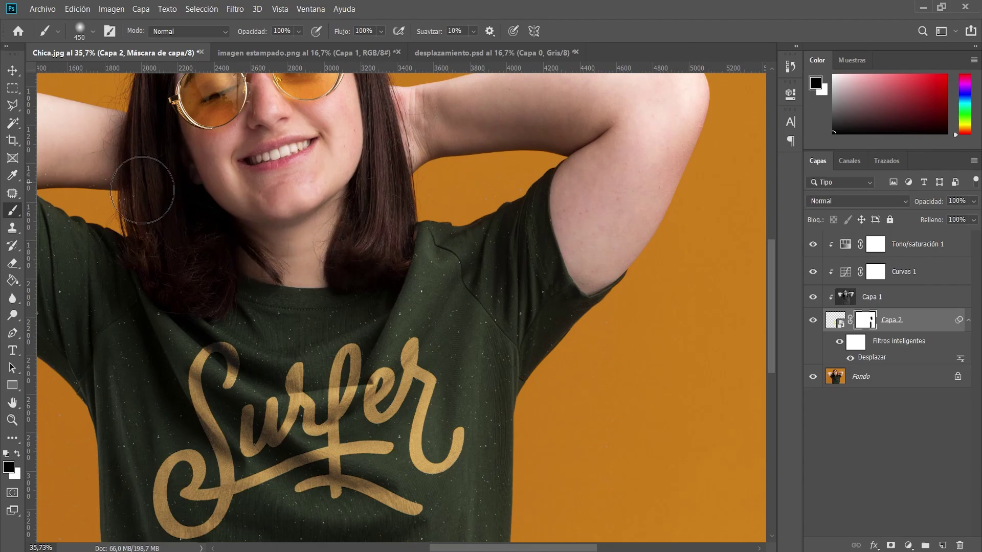
scroll(164, 307, up, 2)
key(ctrl+minus)
key(ctrl+minus)
key(ctrl+minus)
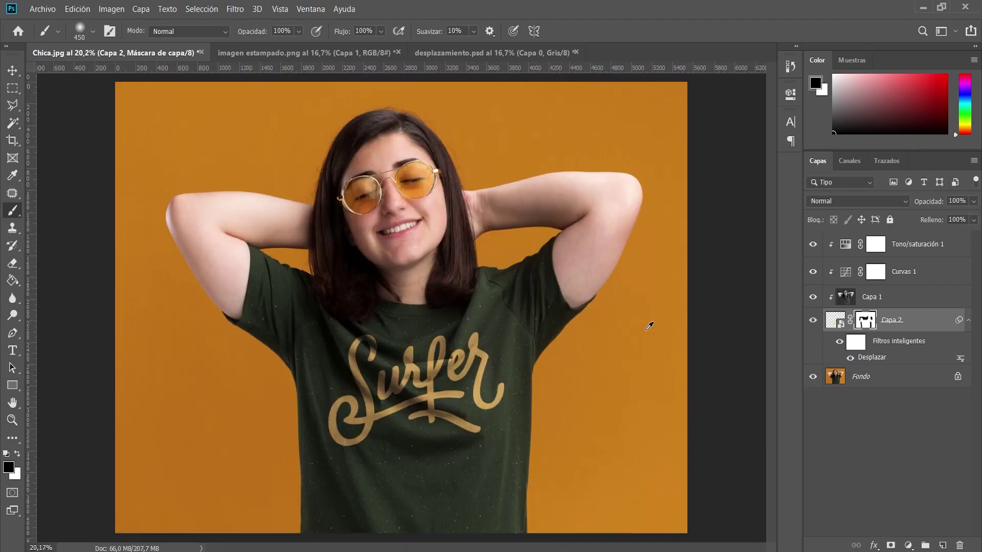